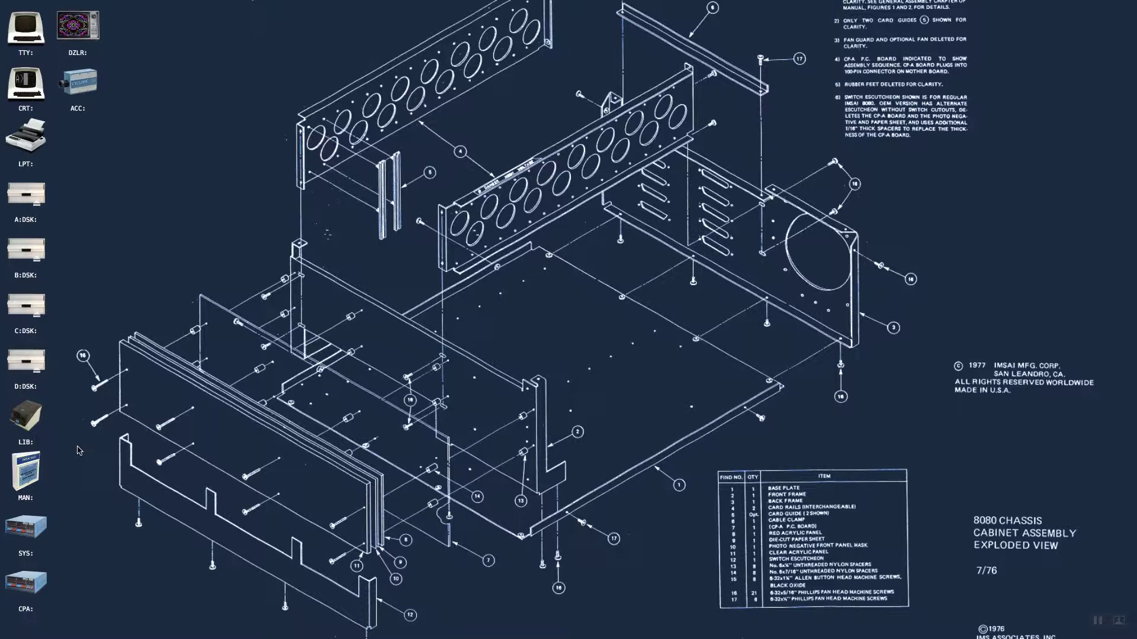
Step: In the TTY terminal, run 'type dump.asm' and scroll through the FILE DUMP VERSION 1.4 listing
double_click(33, 30)
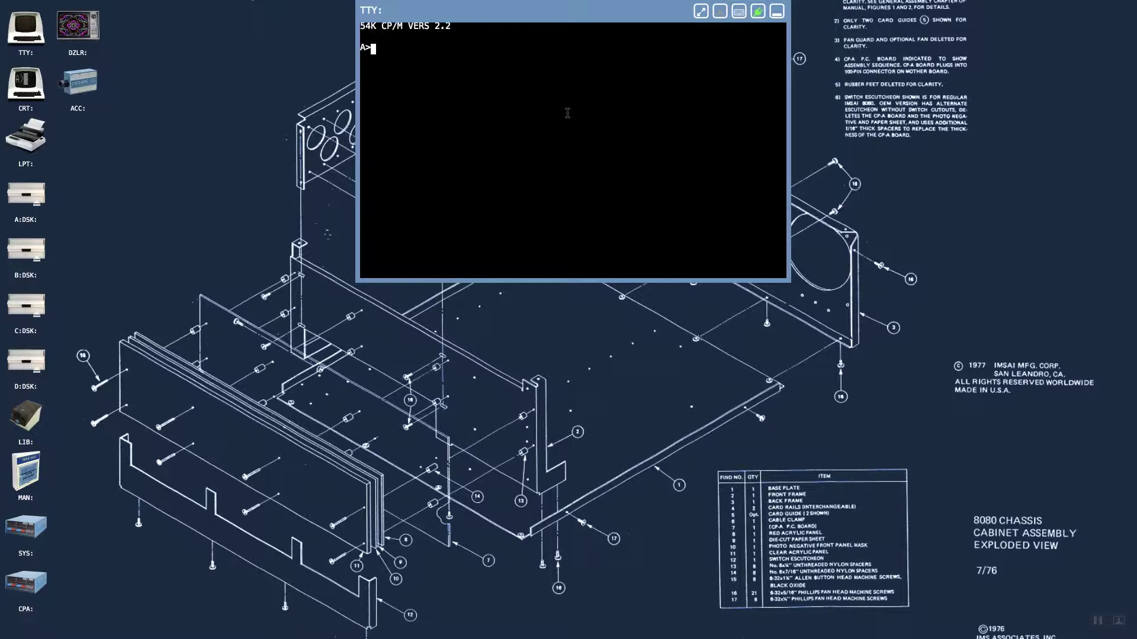
type("type dump.asm")
key("Return")
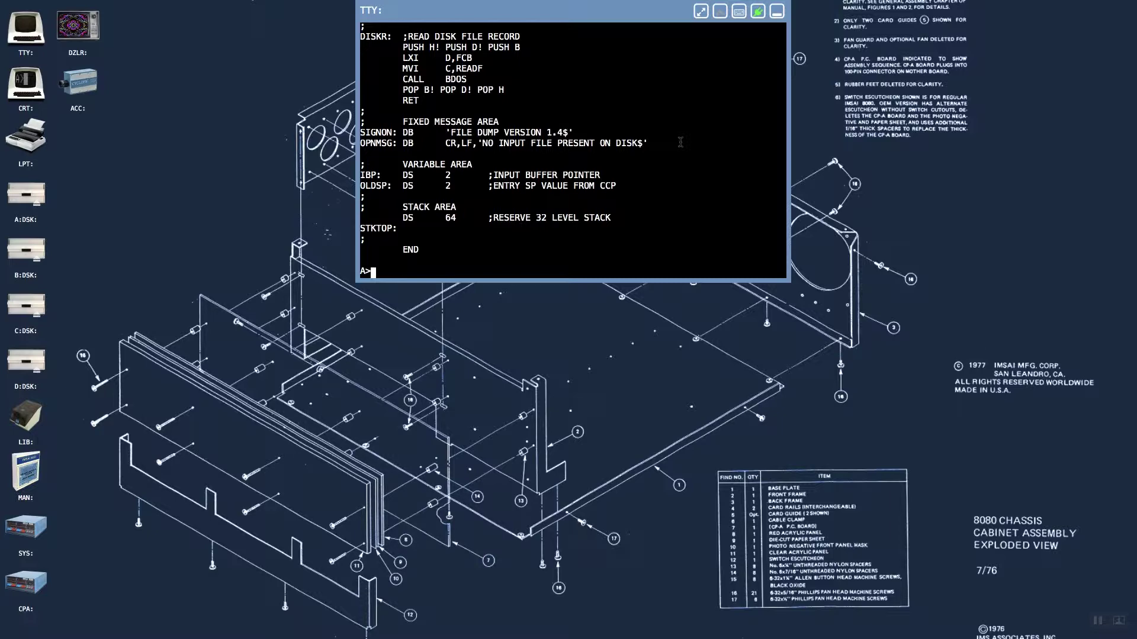
scroll(654, 124, "up", 15)
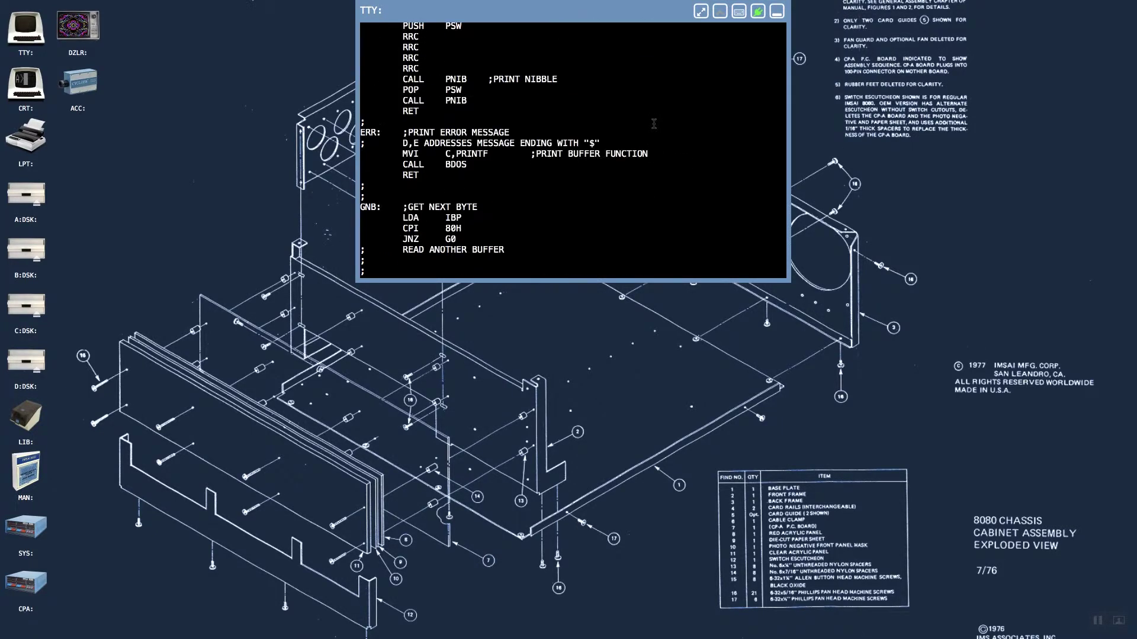
scroll(654, 124, "up", 20)
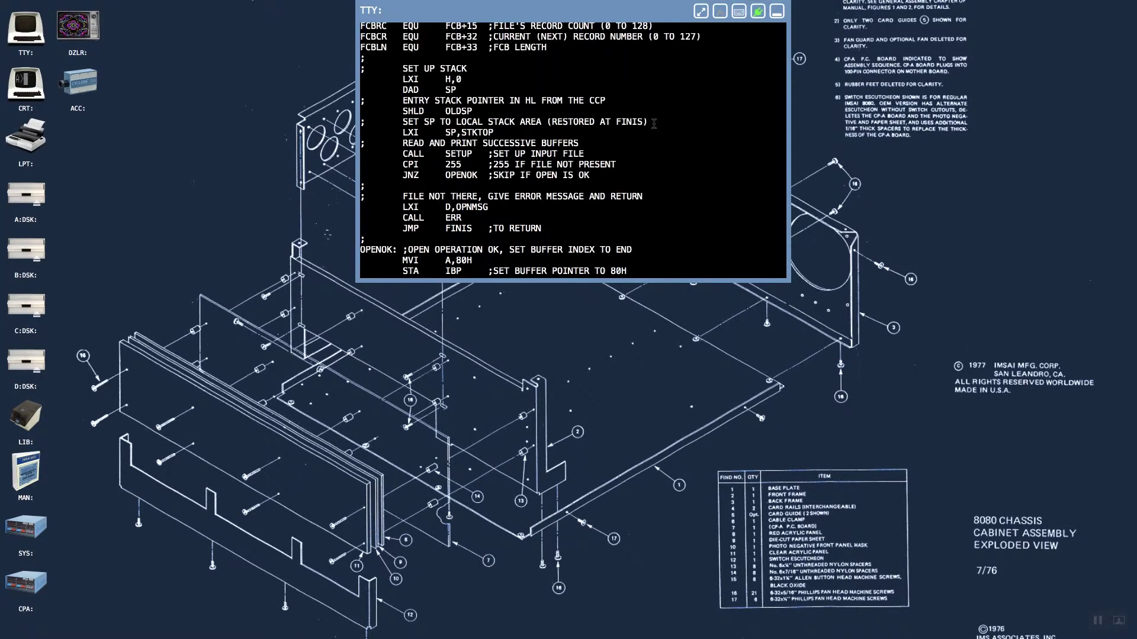
scroll(654, 123, "up", 8)
scroll(654, 124, "down", 20)
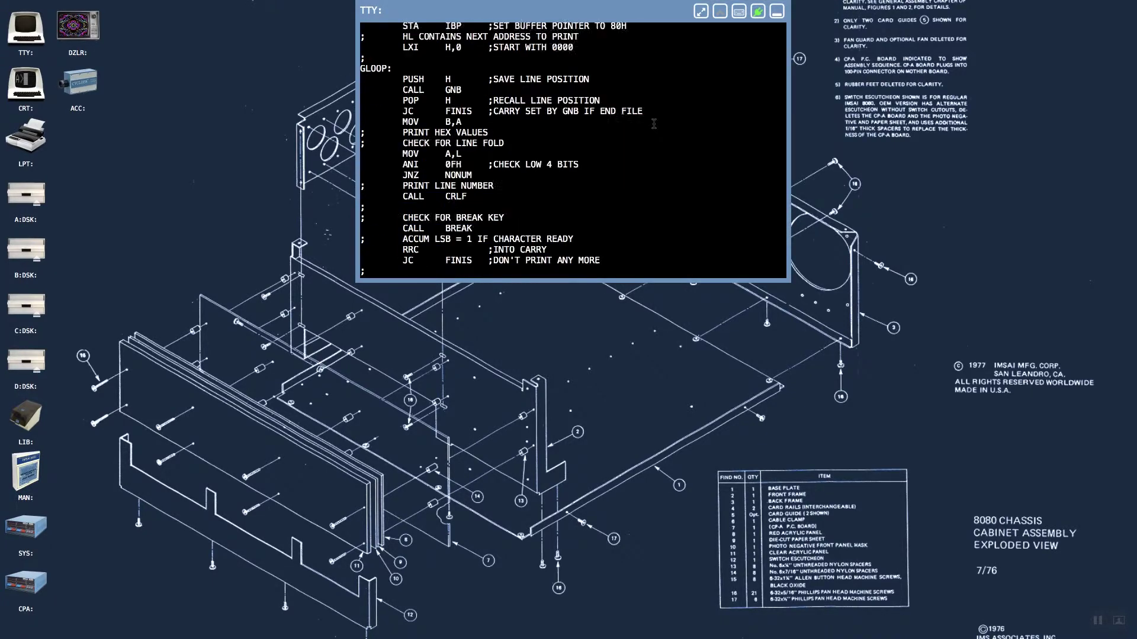
scroll(654, 123, "down", 10)
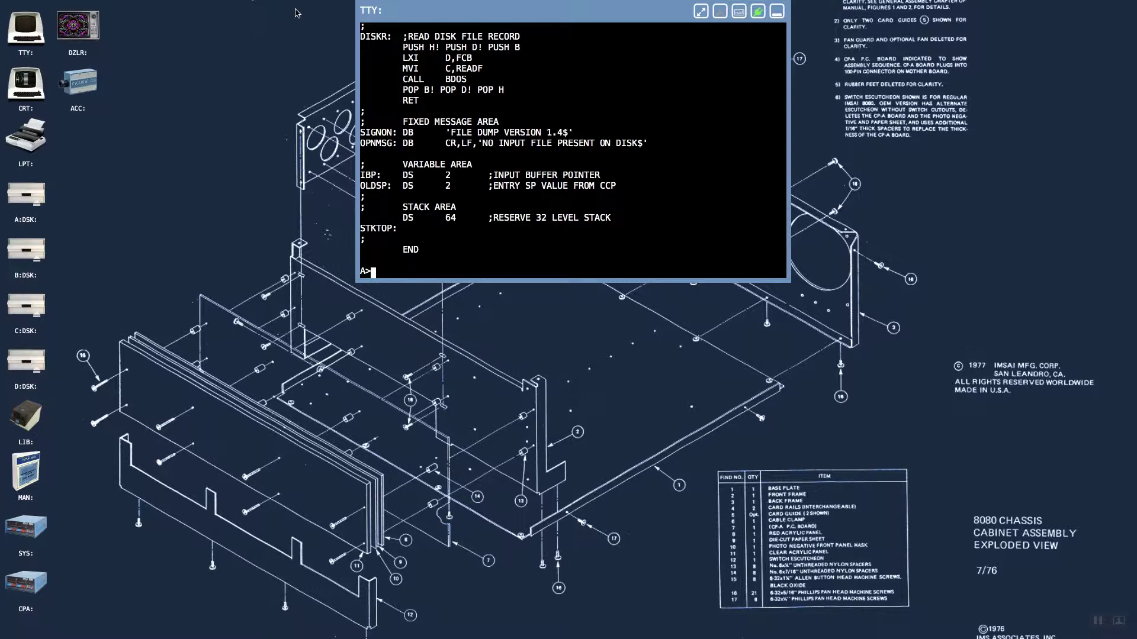
Step: Open the LPT: line printer view and scroll through the printed dump.asm listing
left_click(40, 142)
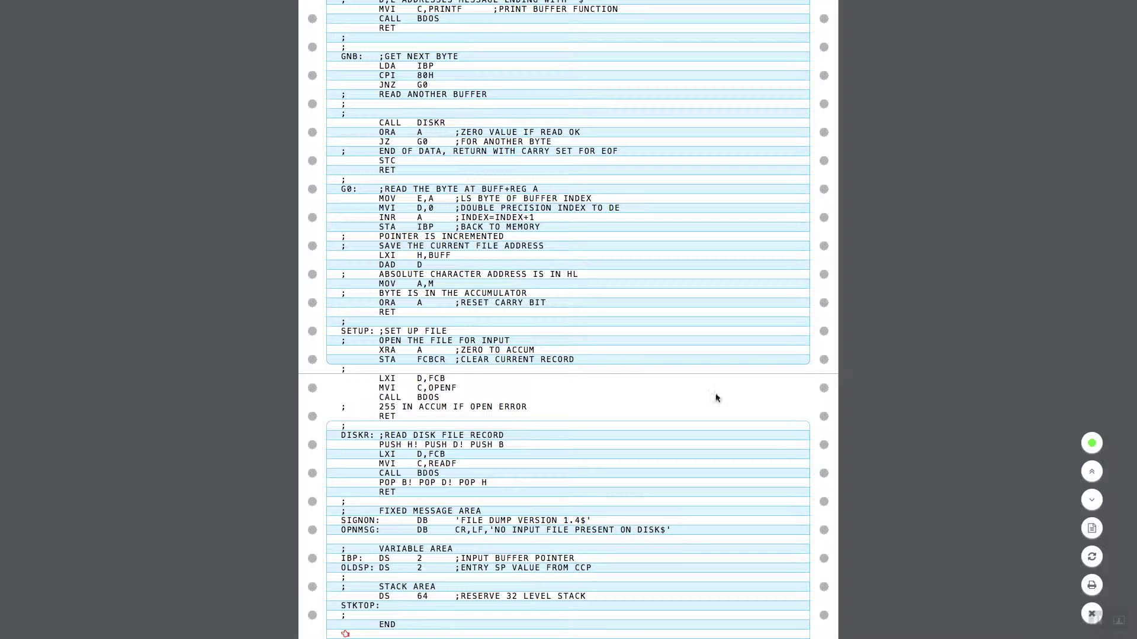
scroll(715, 395, "up", 15)
scroll(715, 393, "down", 15)
Step: Disconnect and reconnect the line printer, then feed the paper forward twice past END
left_click(1093, 444)
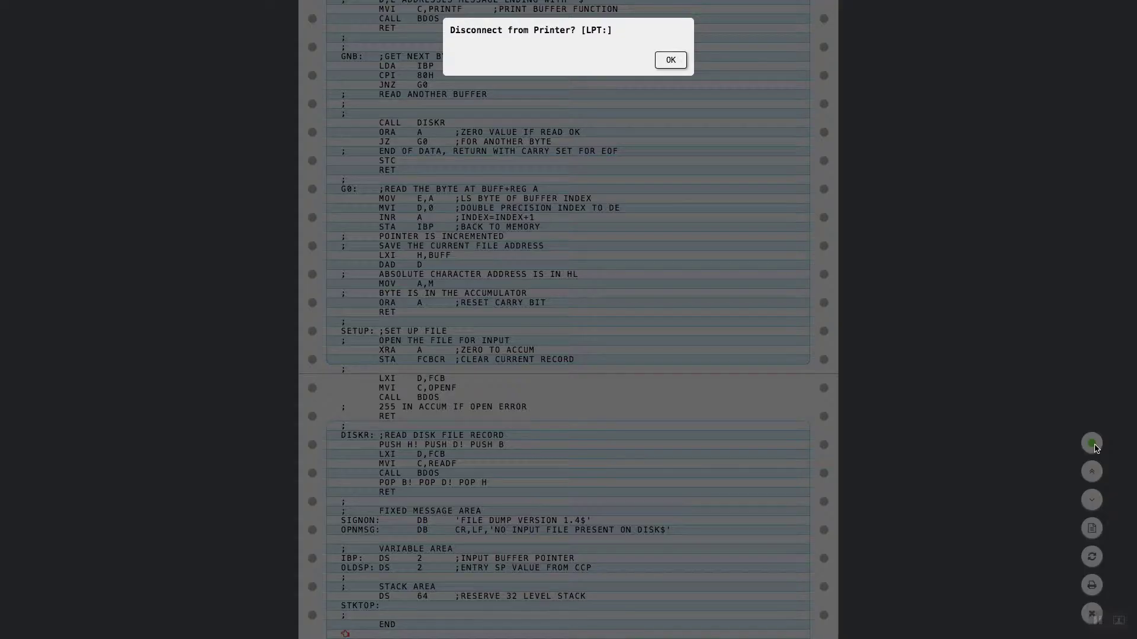
left_click(665, 59)
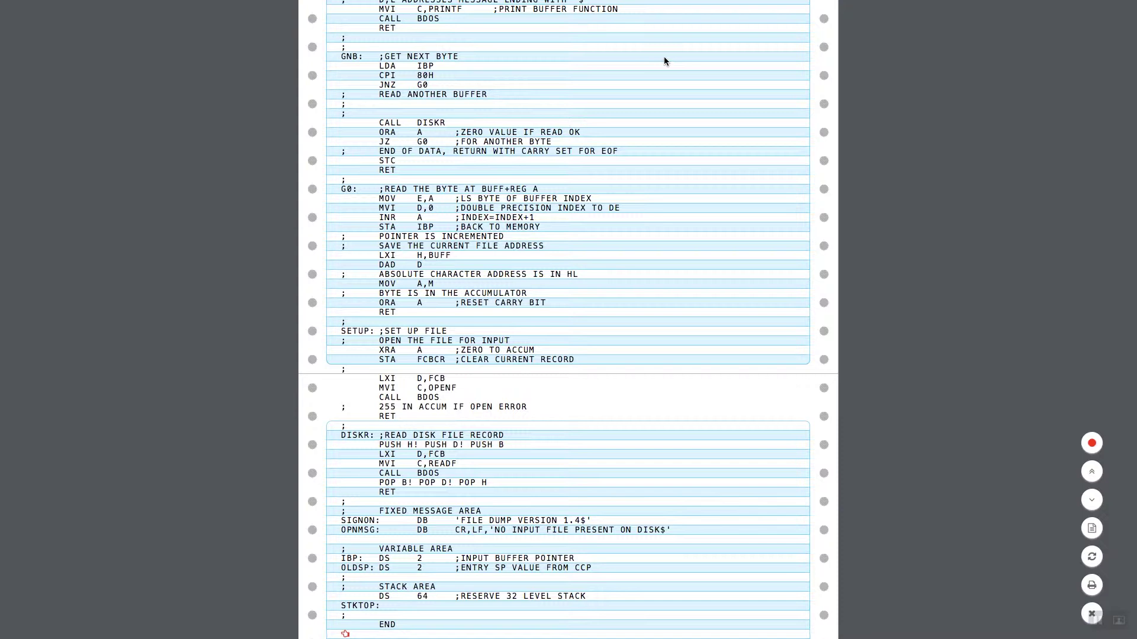
left_click(1092, 442)
left_click(1093, 472)
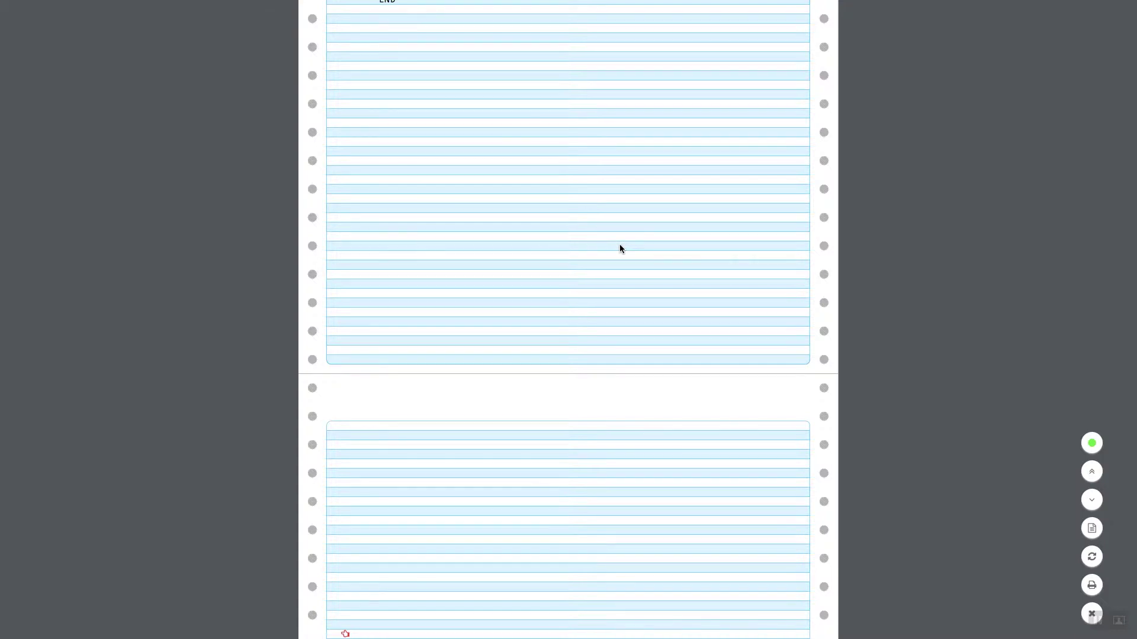
left_click(1097, 506)
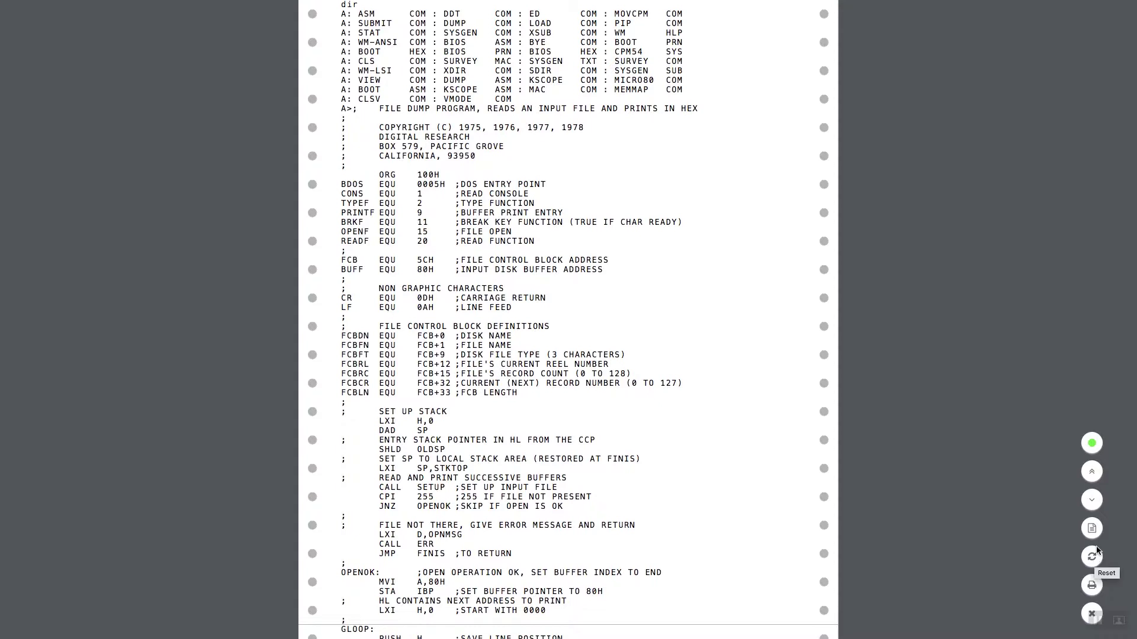
Step: Bring the top of the printout into view, showing the dir output and DUMP.ASM header
mouse_move(1096, 531)
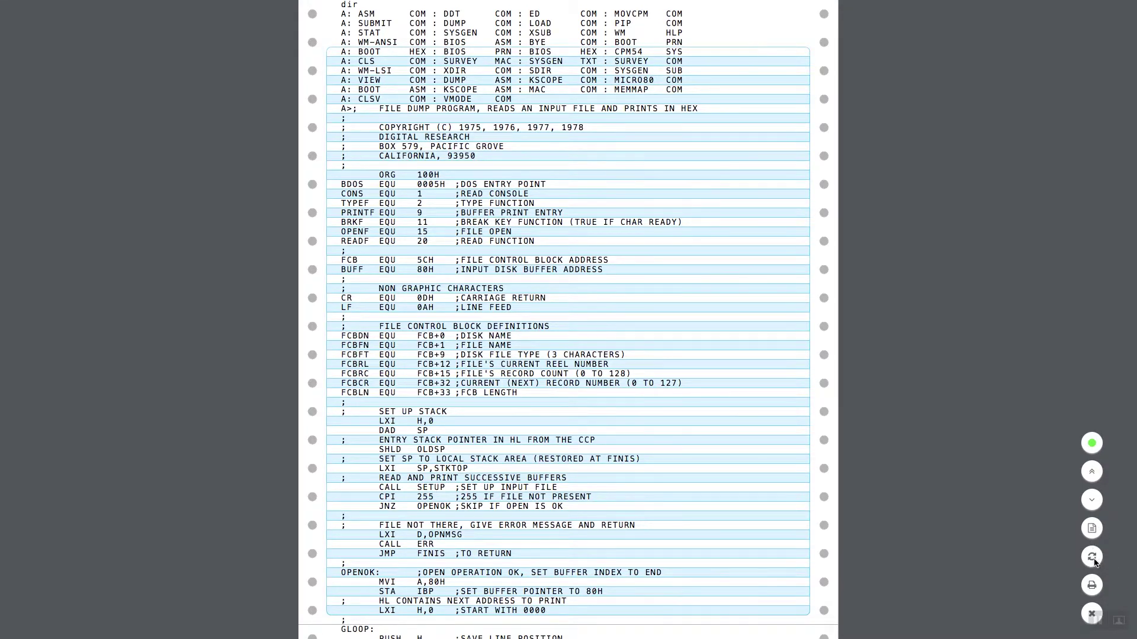
Step: Clear the printout with the Reset button in the printer toolbar
left_click(1093, 560)
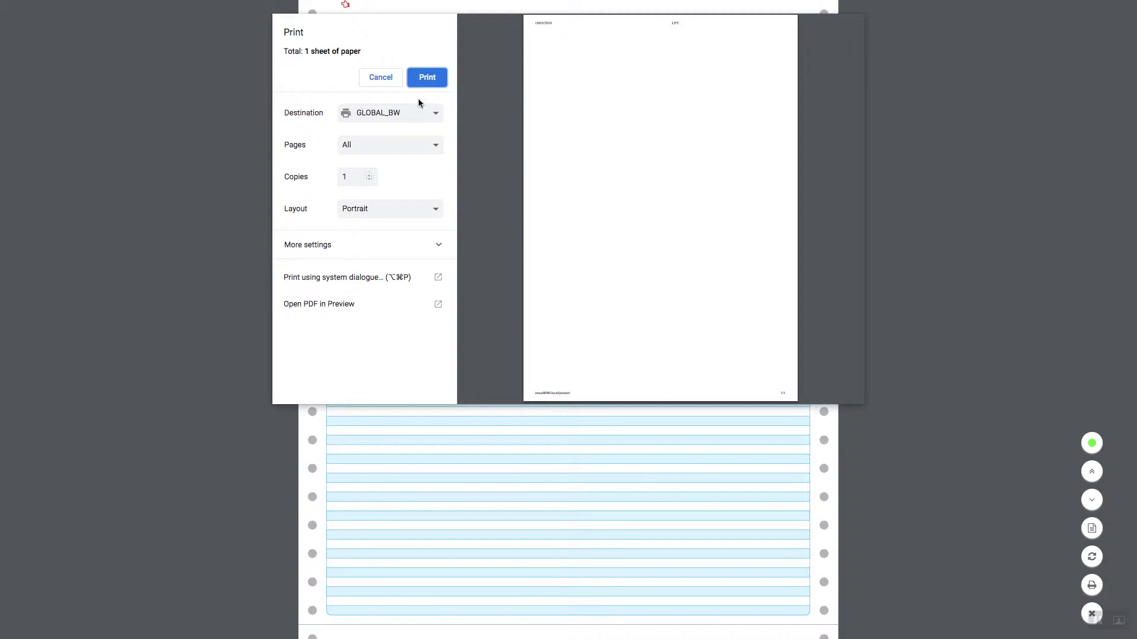
Step: Check the Print dialog's destination list and leave GLOBAL_BW selected
left_click(437, 113)
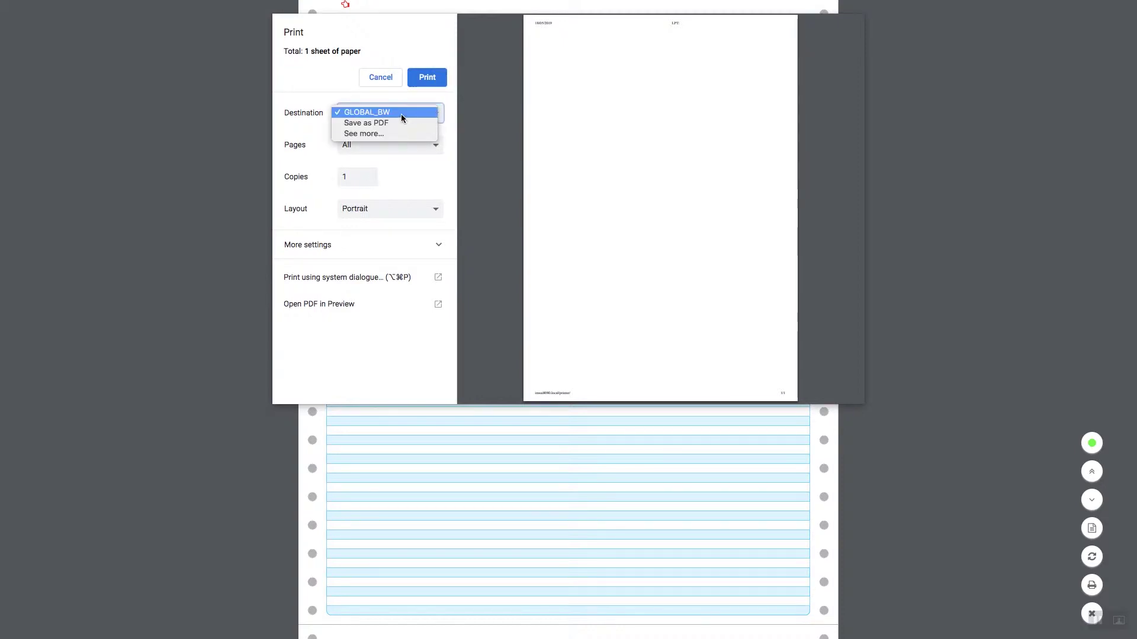
left_click(350, 87)
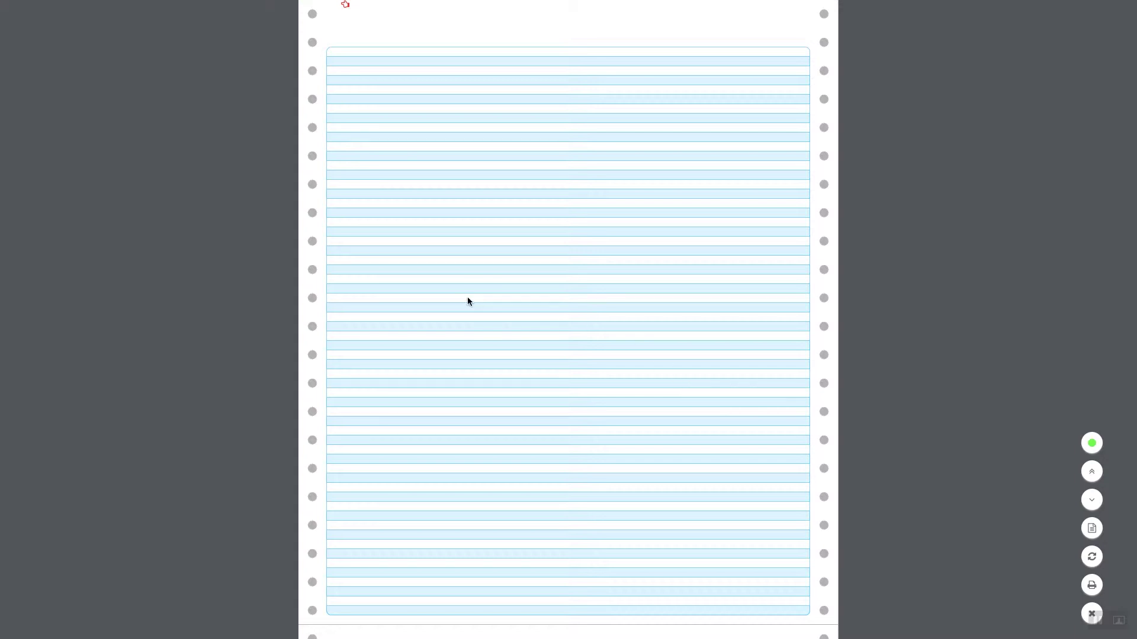
Step: Exit full screen and tile the TTY console left and the LPT: printer window right
mouse_move(141, 3)
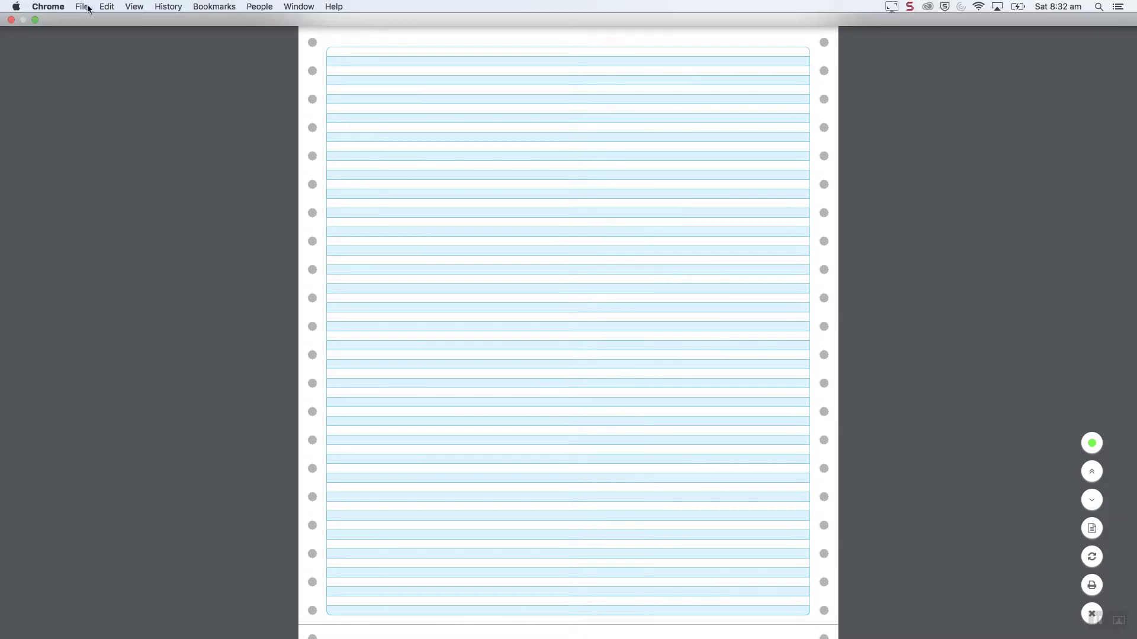
left_click(35, 20)
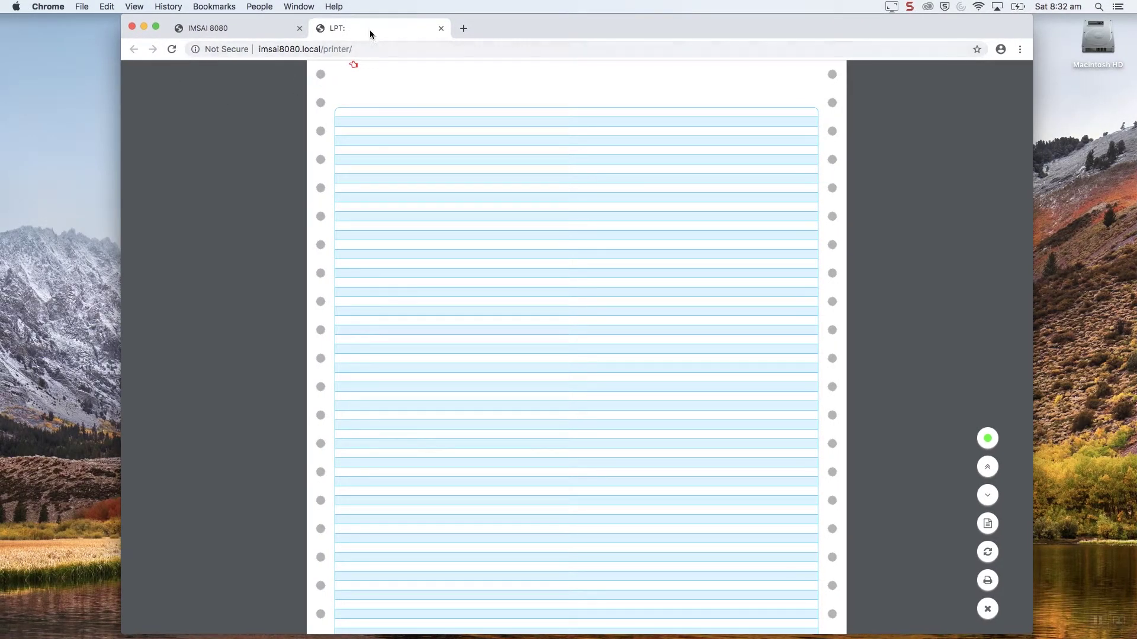
left_click_drag(370, 29, 428, 130)
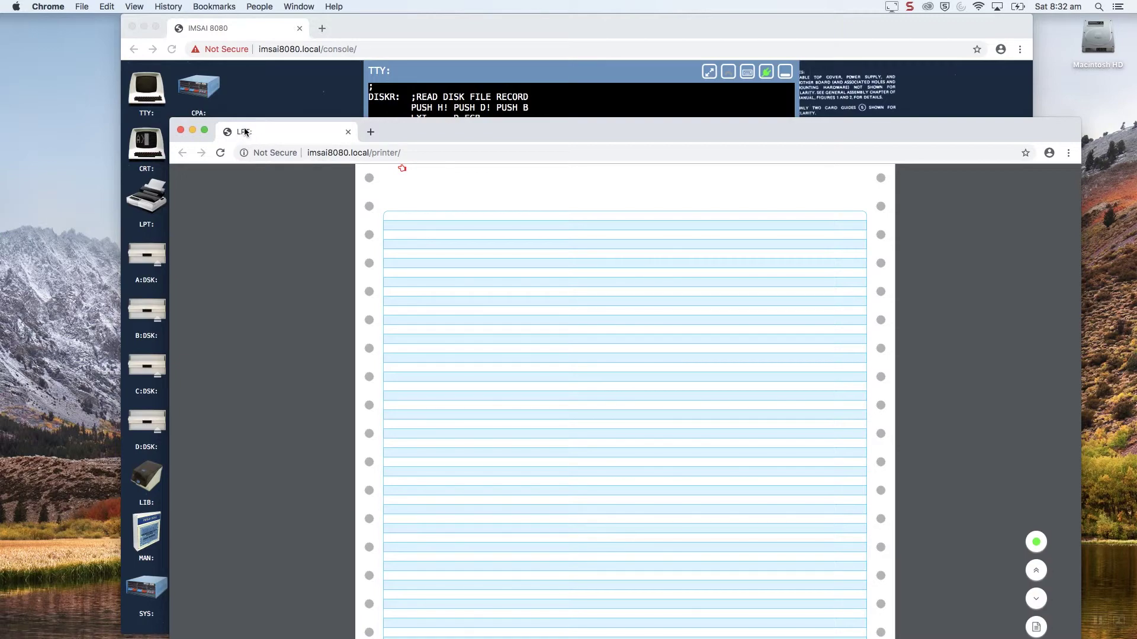
left_click(157, 28)
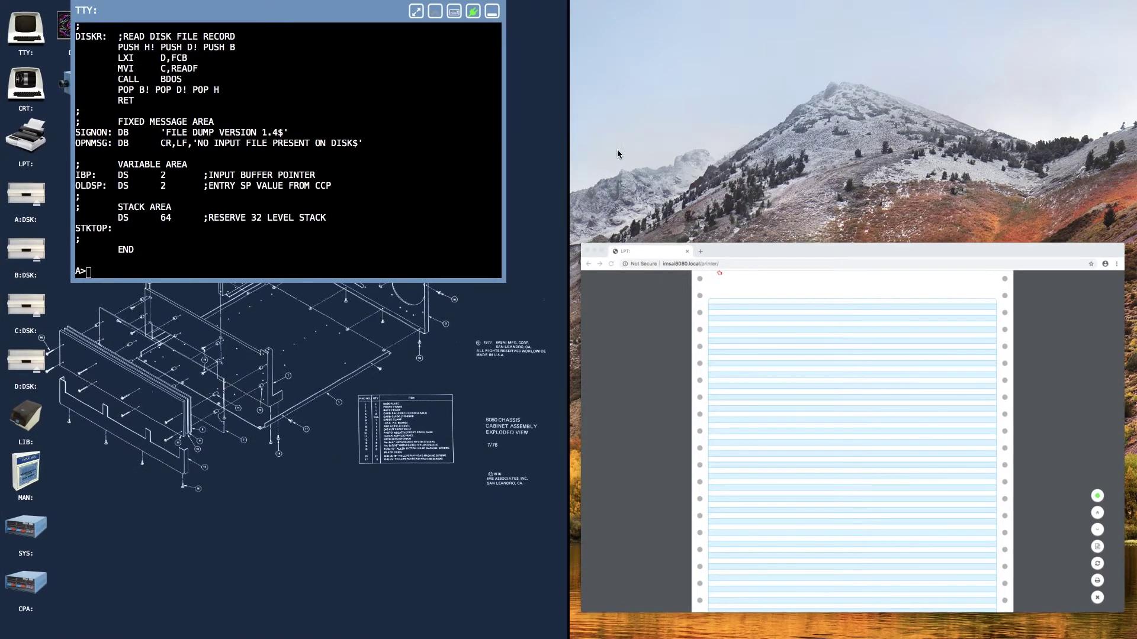
left_click(640, 274)
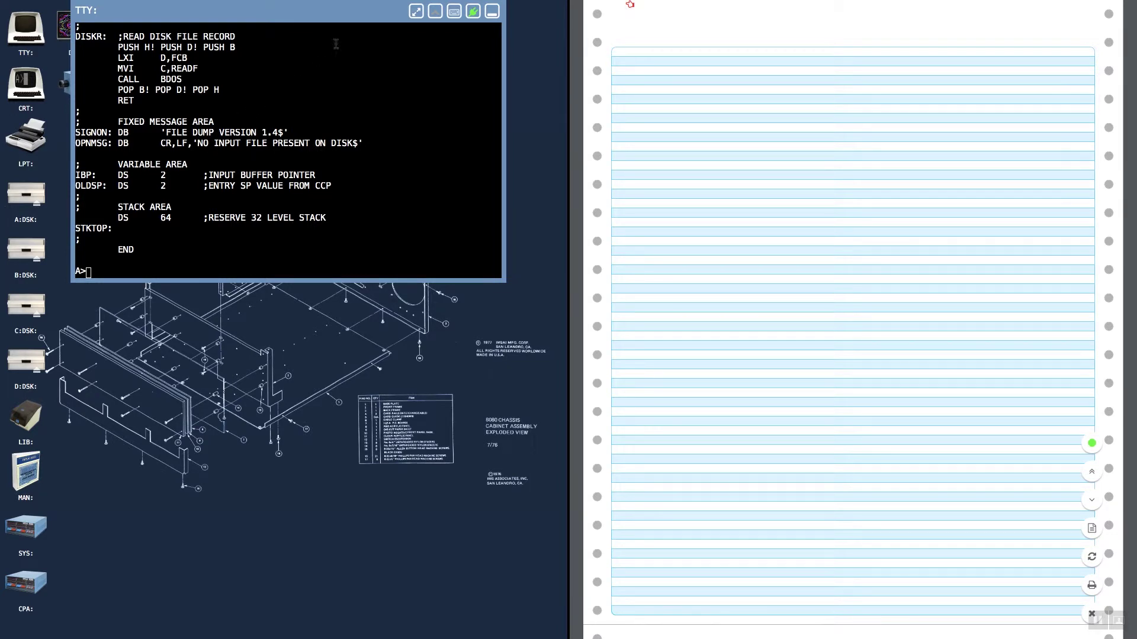
left_click(303, 179)
Step: Run dir to list drive A: on both the terminal and the printer paper
type("dir")
key("Return")
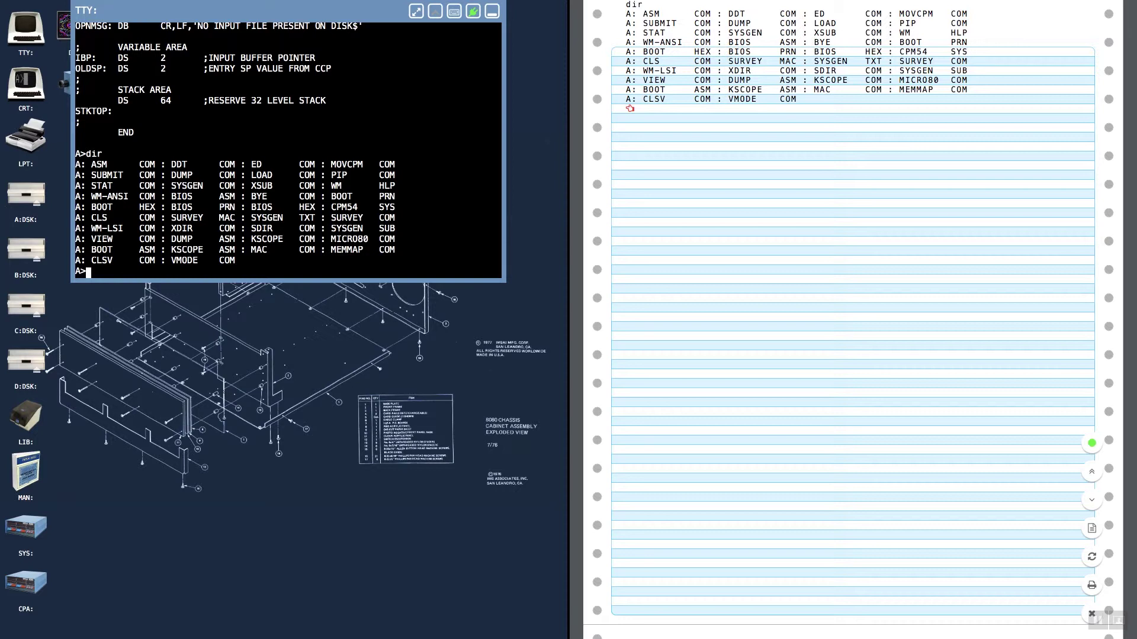
Step: Print dump.asm with 'pip lpt:=dump.asm' and scroll the printer paper back up
type("ty")
key("BackSpace")
key("BackSpace")
type("pip lpt:=dump.asm")
key("Return")
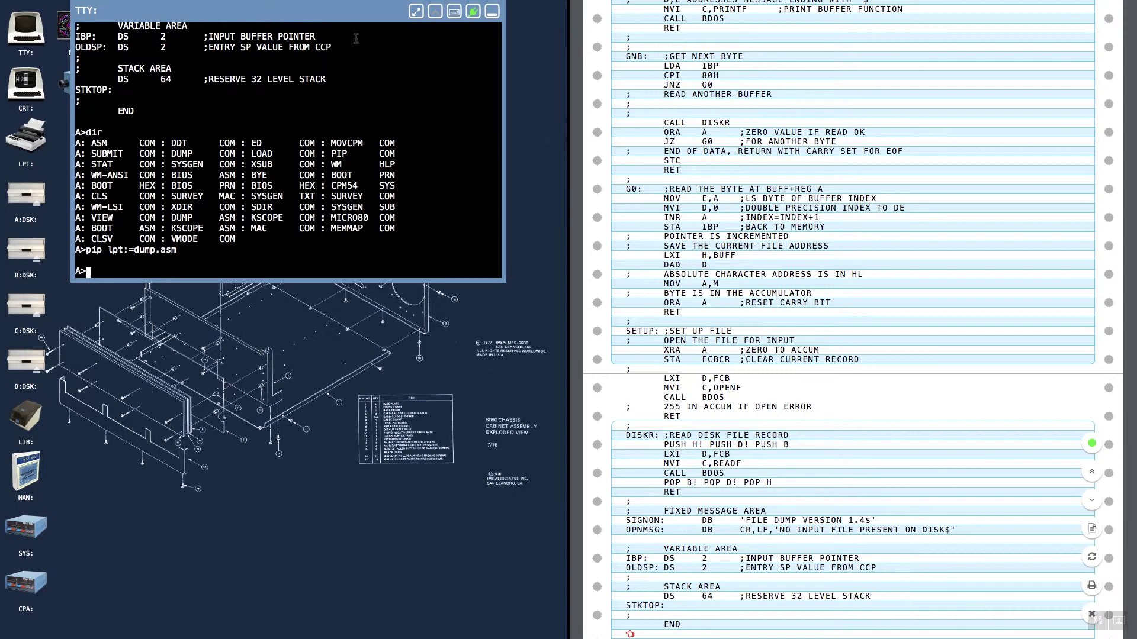
scroll(832, 259, "up", 20)
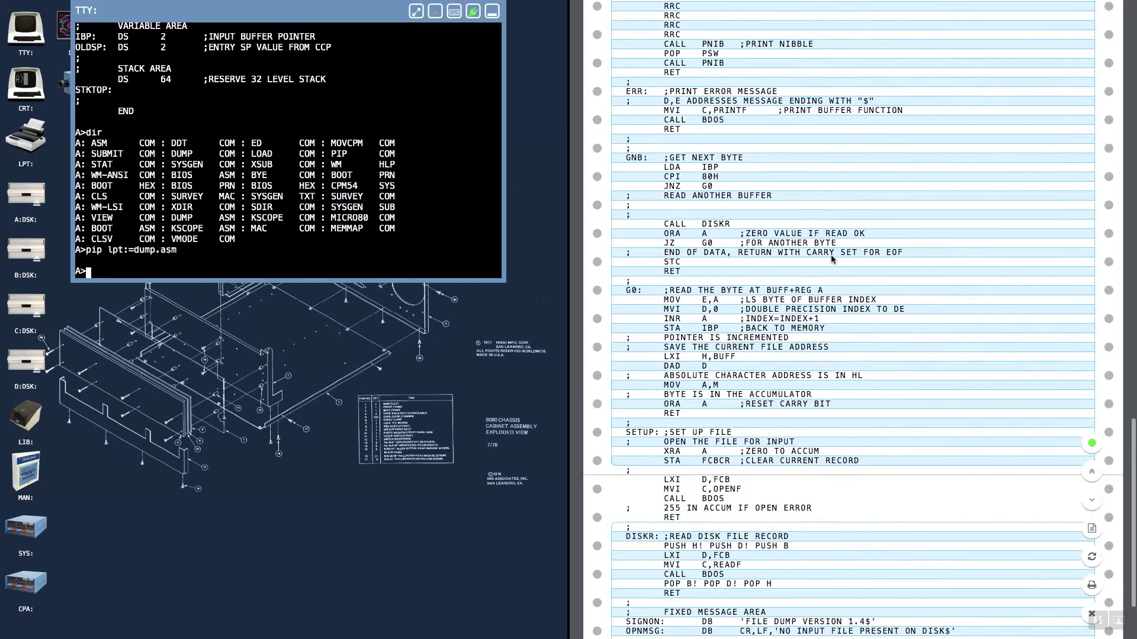
scroll(832, 258, "up", 5)
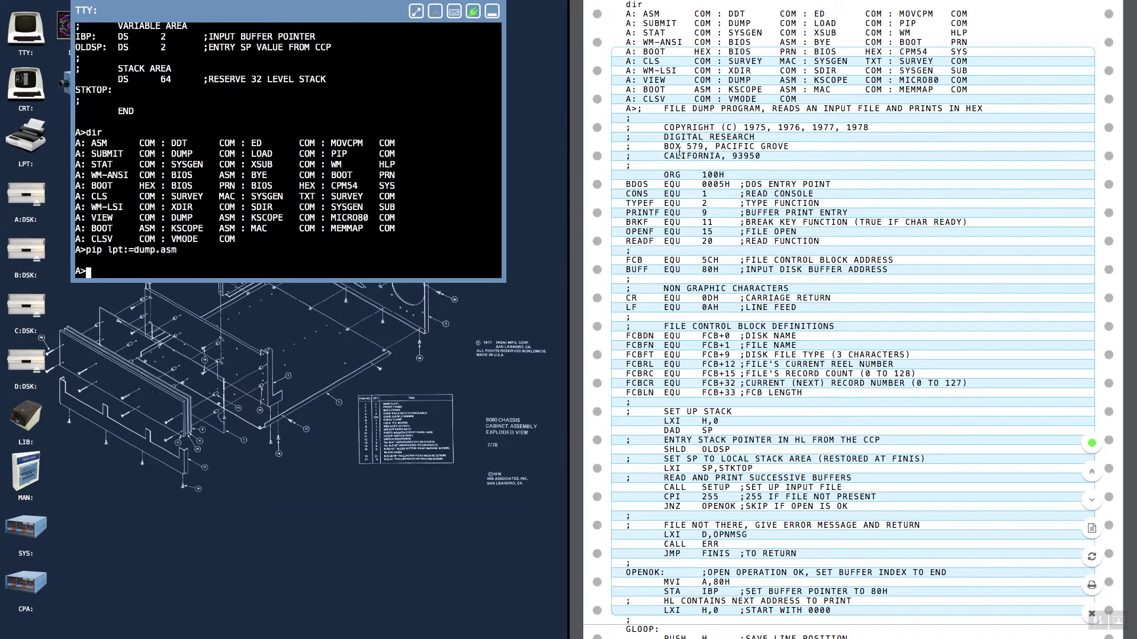
Step: Select all text on the printer paper with Ctrl+A and scroll down to END
left_click_drag(633, 70, 876, 282)
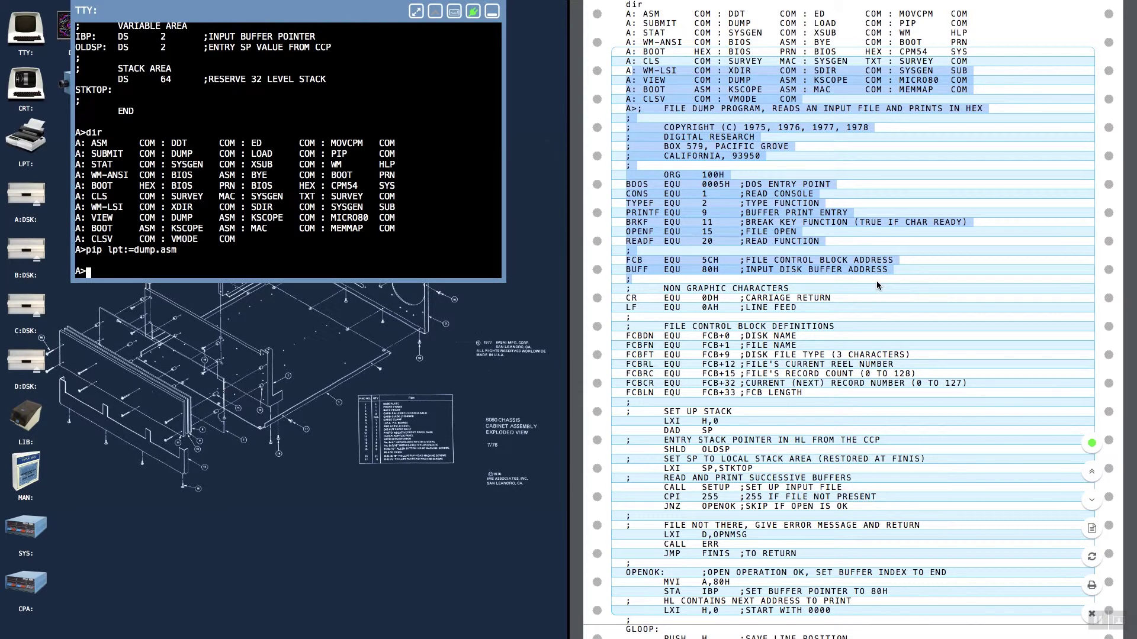
key("ctrl+a")
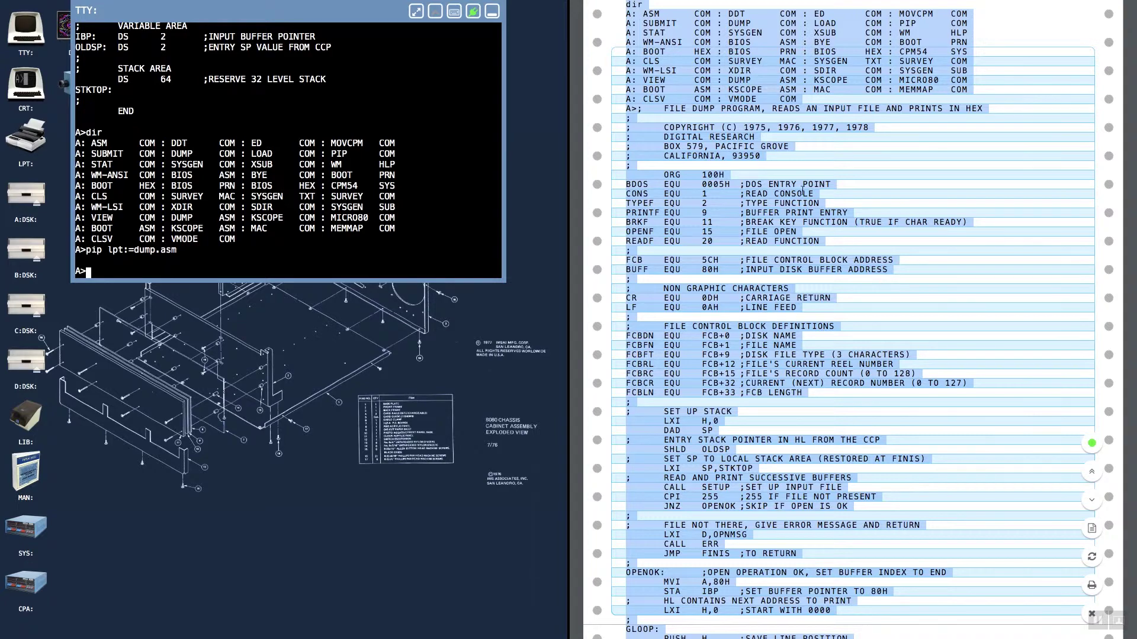
scroll(802, 190, "up", 1)
scroll(802, 191, "down", 20)
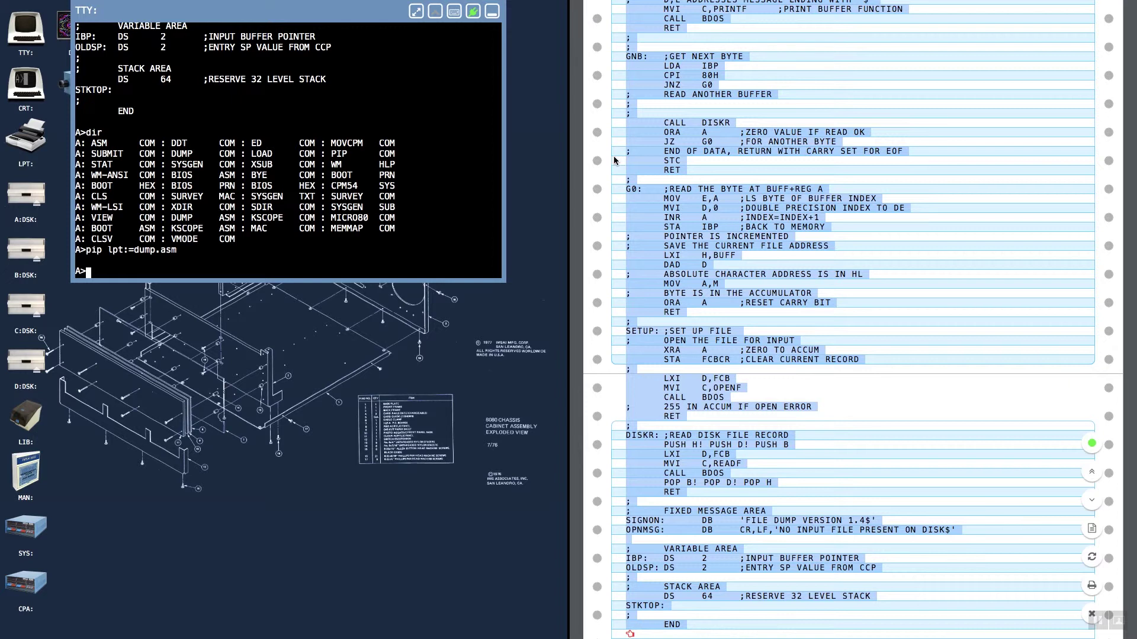
scroll(614, 176, "up", 5)
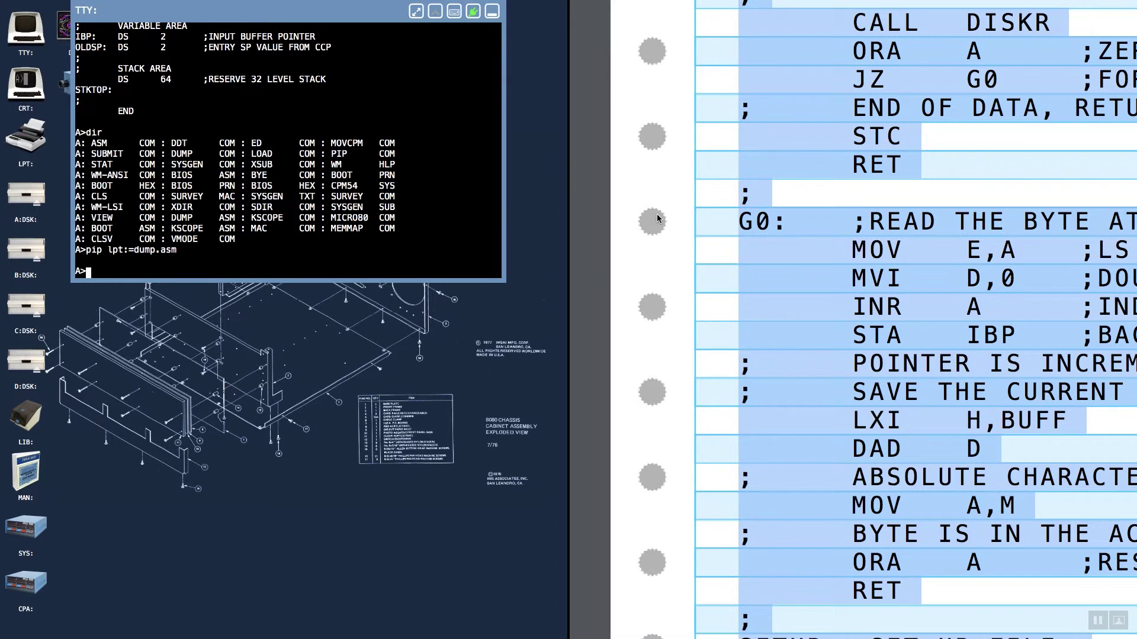
scroll(656, 214, "down", 5)
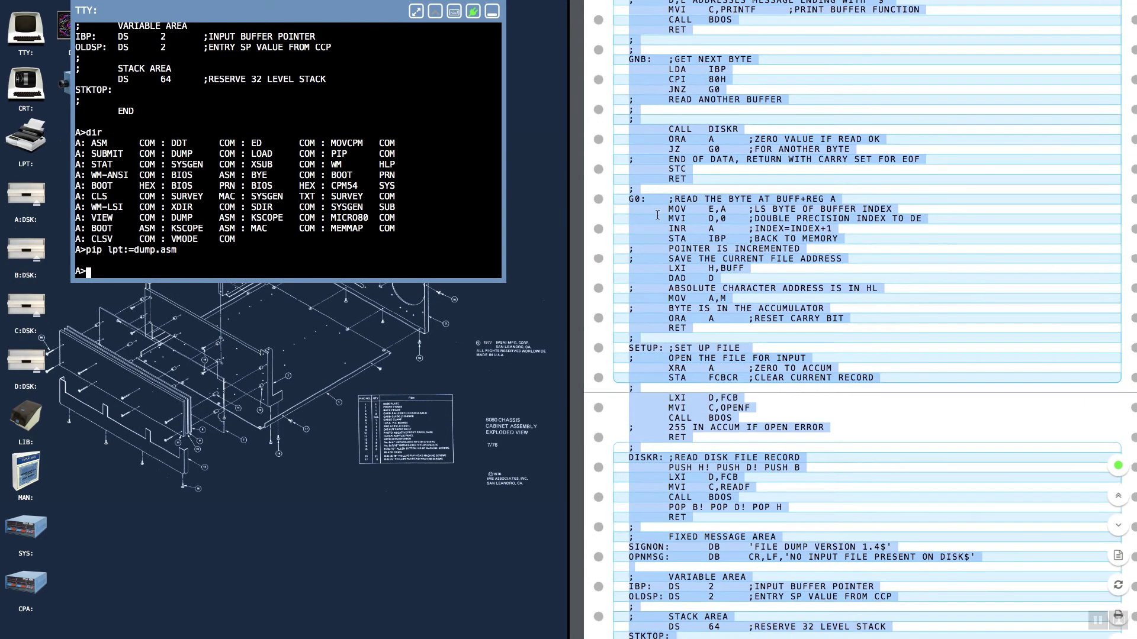